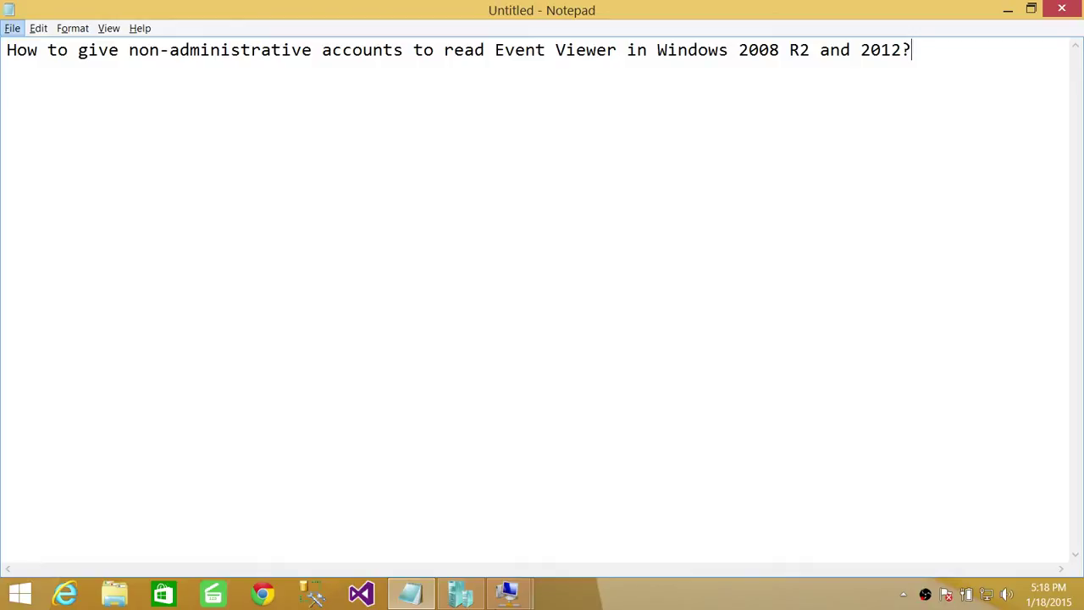
Step: Bring up the running virtual machine connection windows from the taskbar
left_click(508, 593)
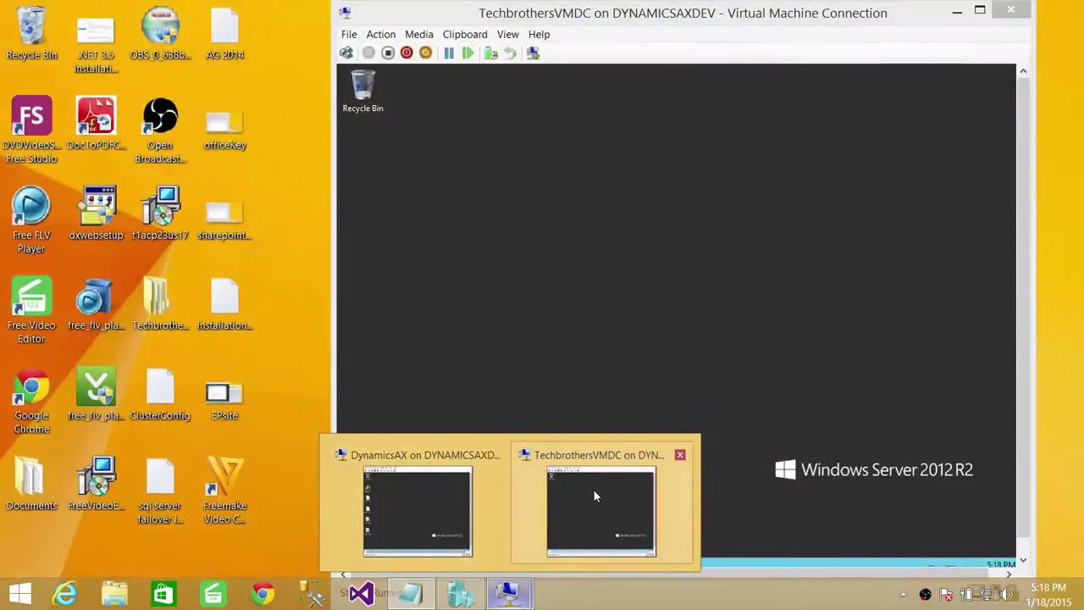
Step: Move from the TechbrothersVMDC machine to the DynamicsAX on DYNAMICSAXDEV virtual machine's desktop
left_click(611, 490)
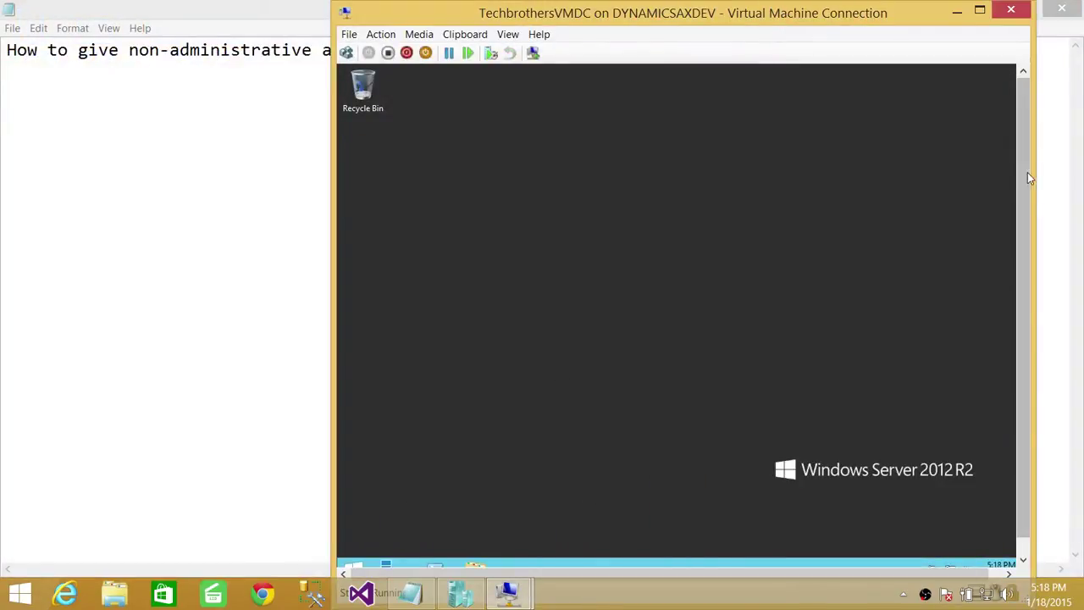
left_click(508, 593)
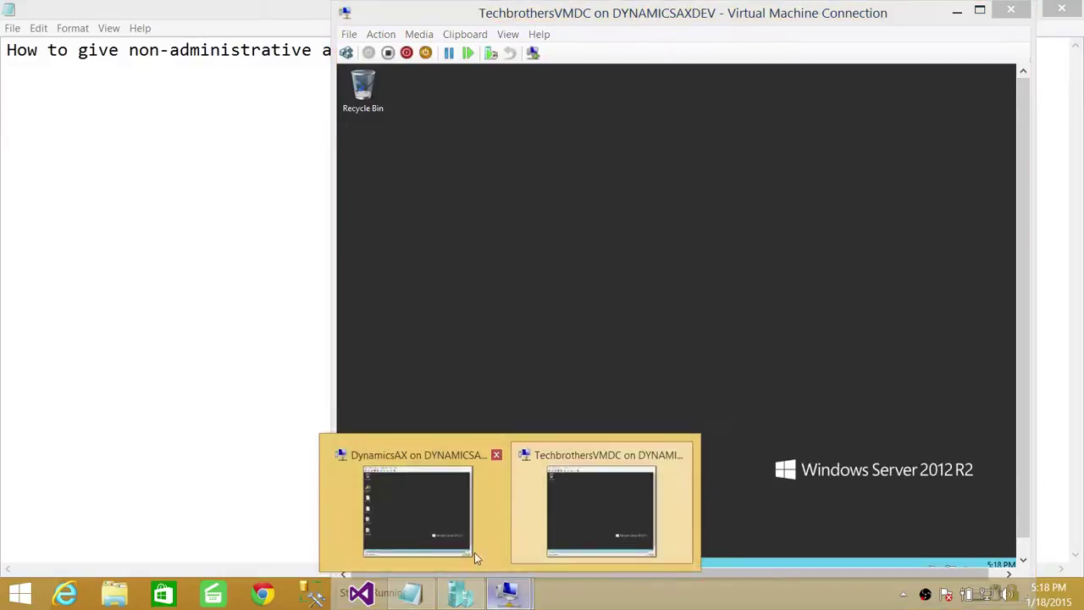
left_click(417, 526)
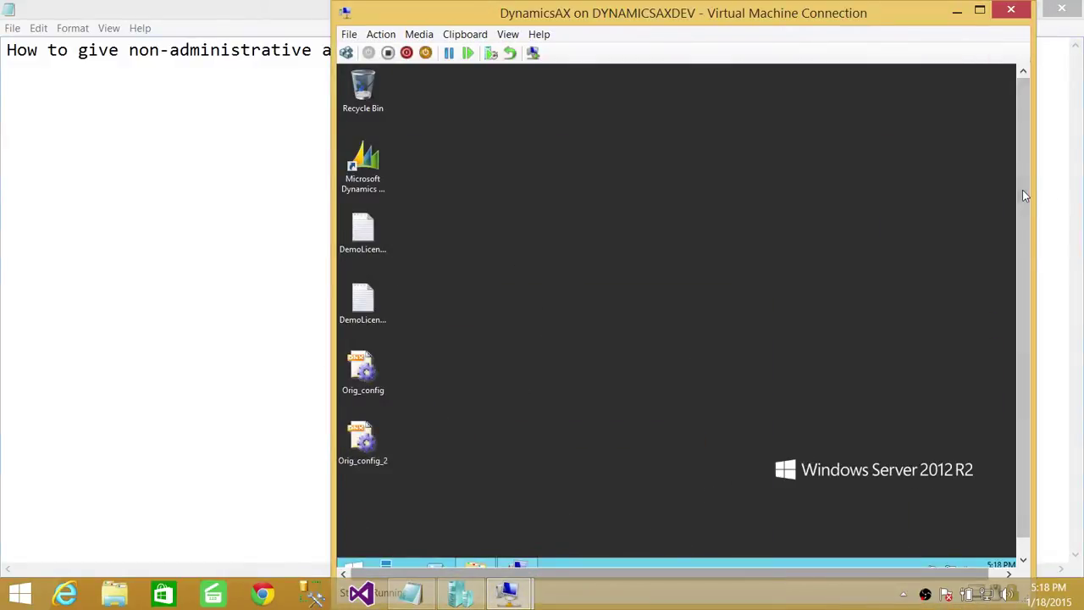
left_click_drag(1022, 190, 1023, 156)
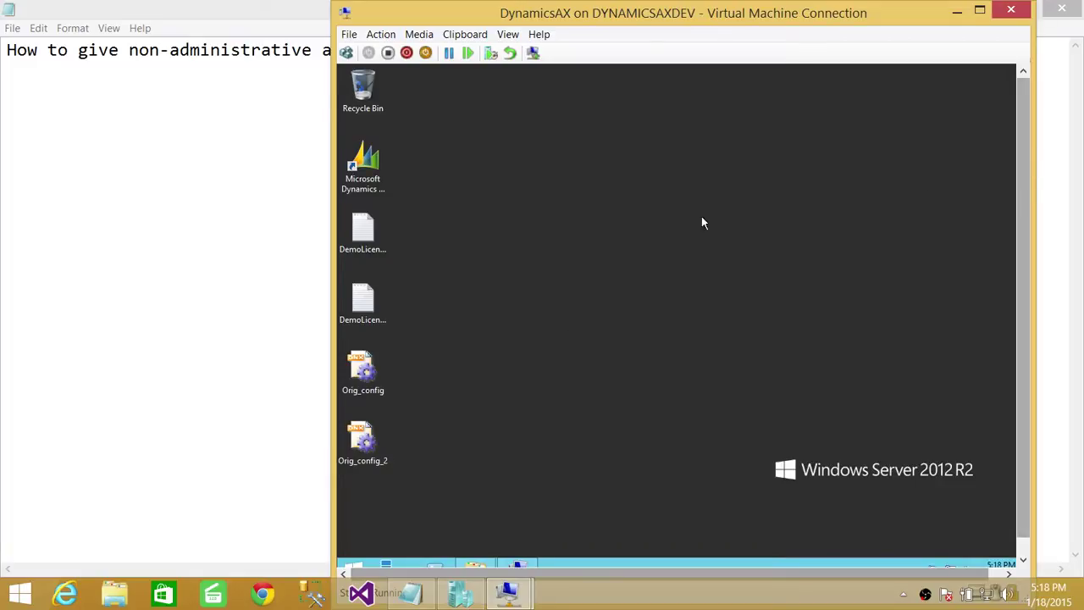
left_click_drag(1023, 169, 1019, 126)
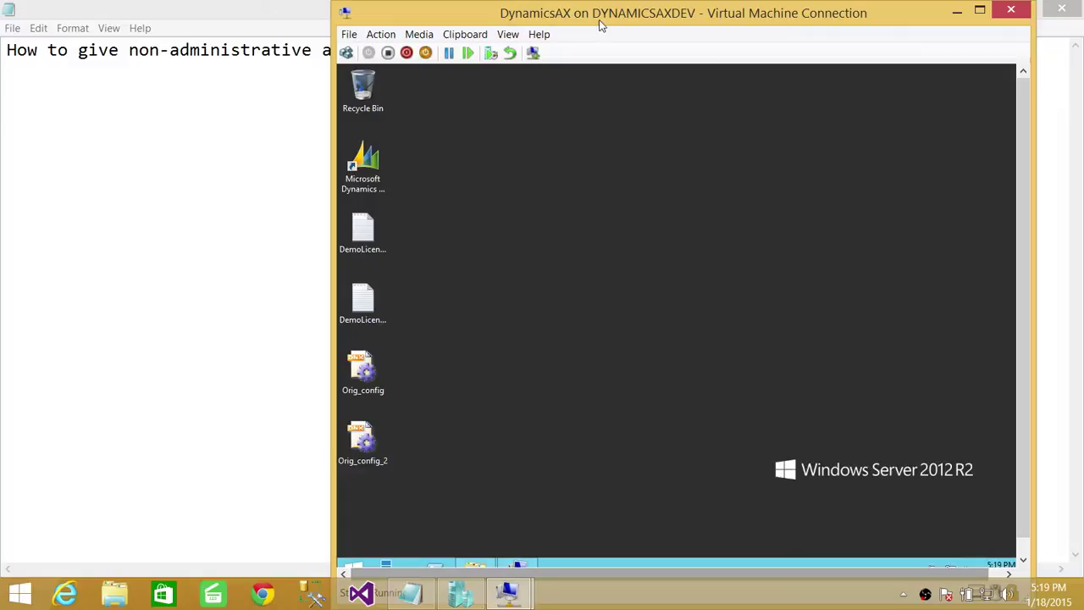
Step: Search 'computer' from the server's Start screen and launch Computer Management
left_click_drag(1021, 149, 1021, 166)
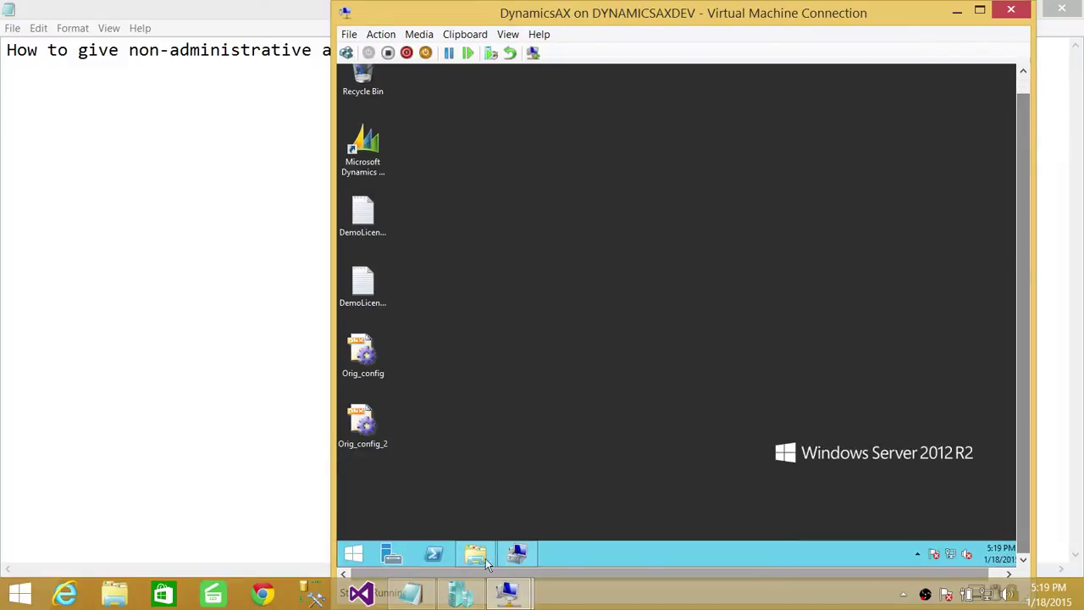
left_click(350, 555)
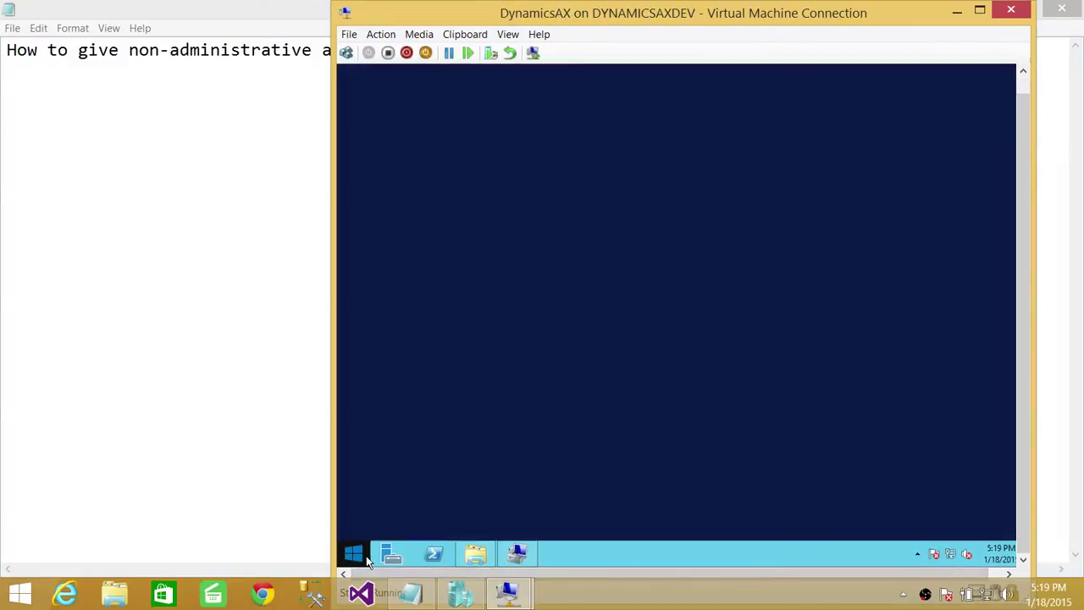
left_click(986, 103)
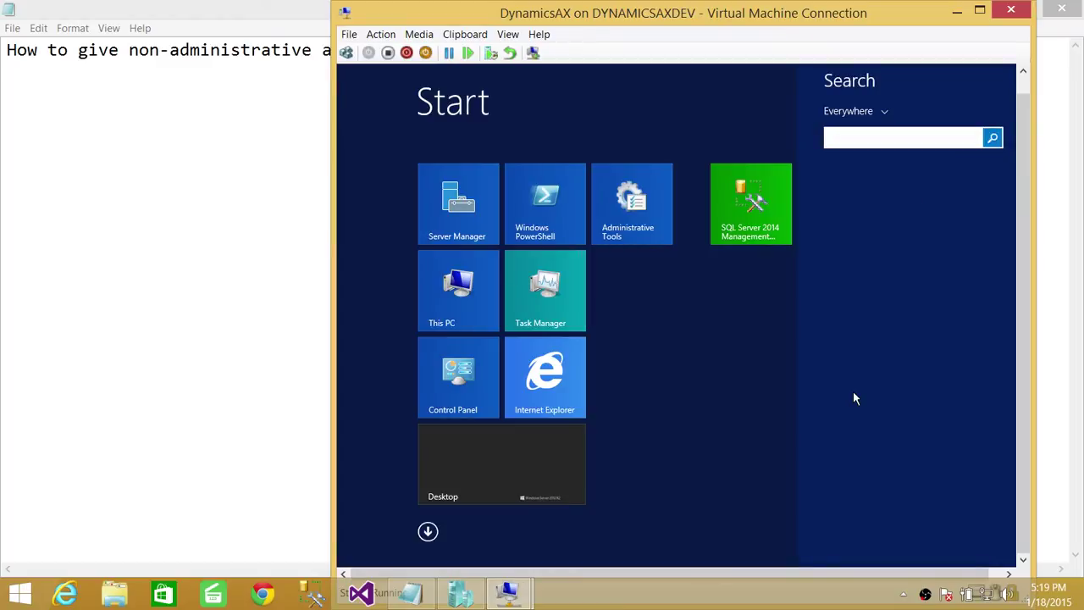
type("computer Management")
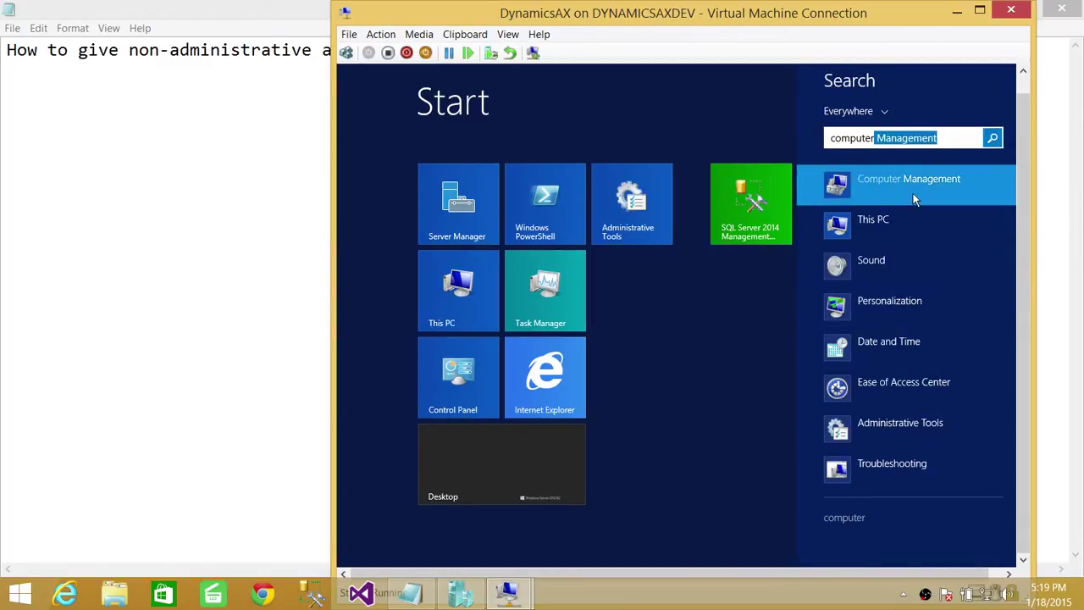
left_click(917, 200)
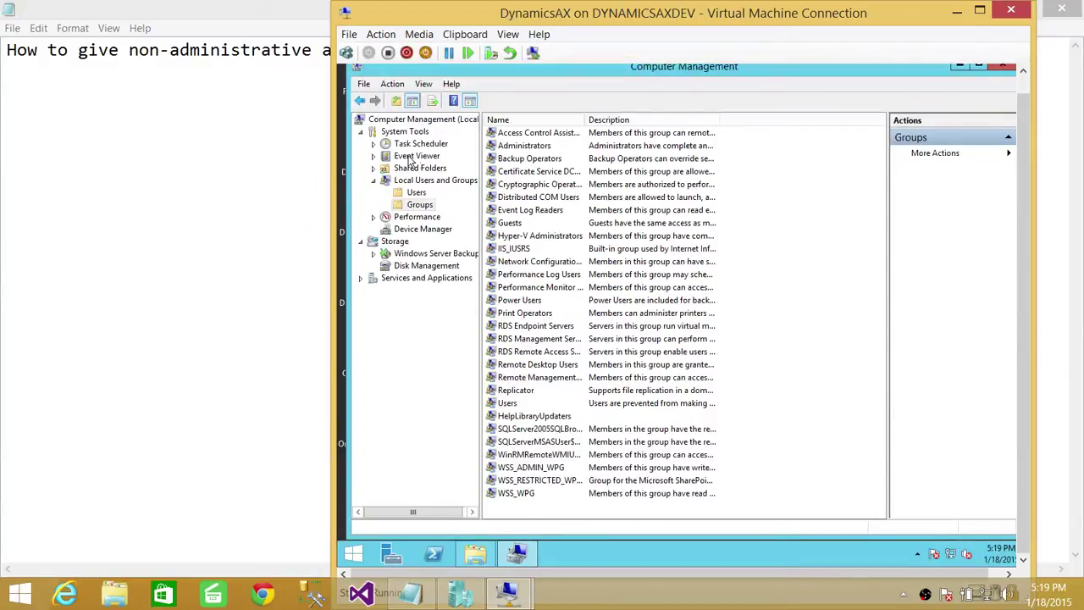
Step: List the local groups with a widened Name column and select Event Log Readers
left_click(407, 123)
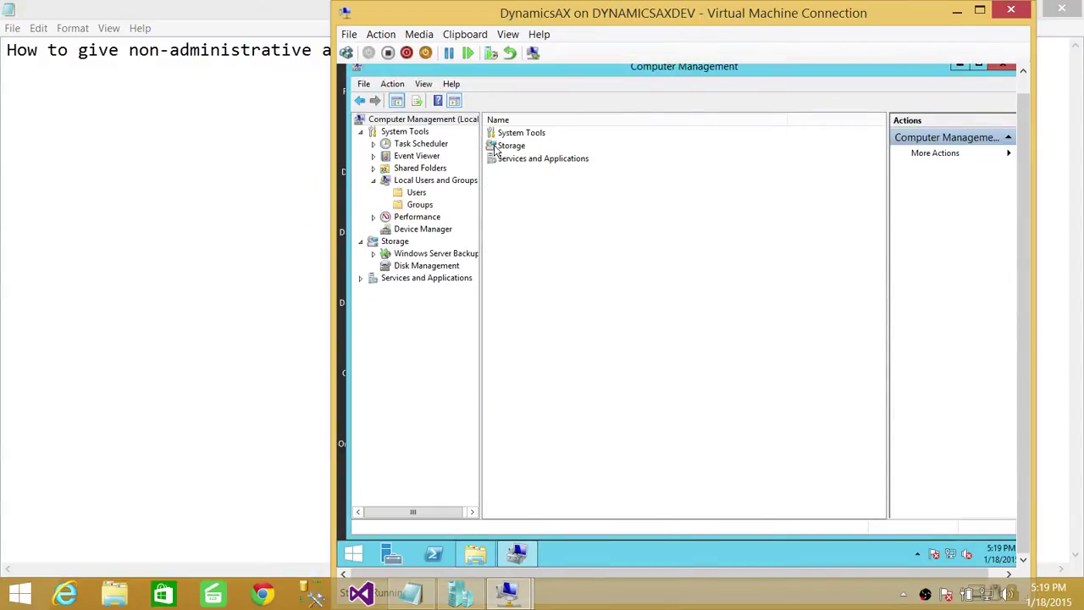
left_click(419, 205)
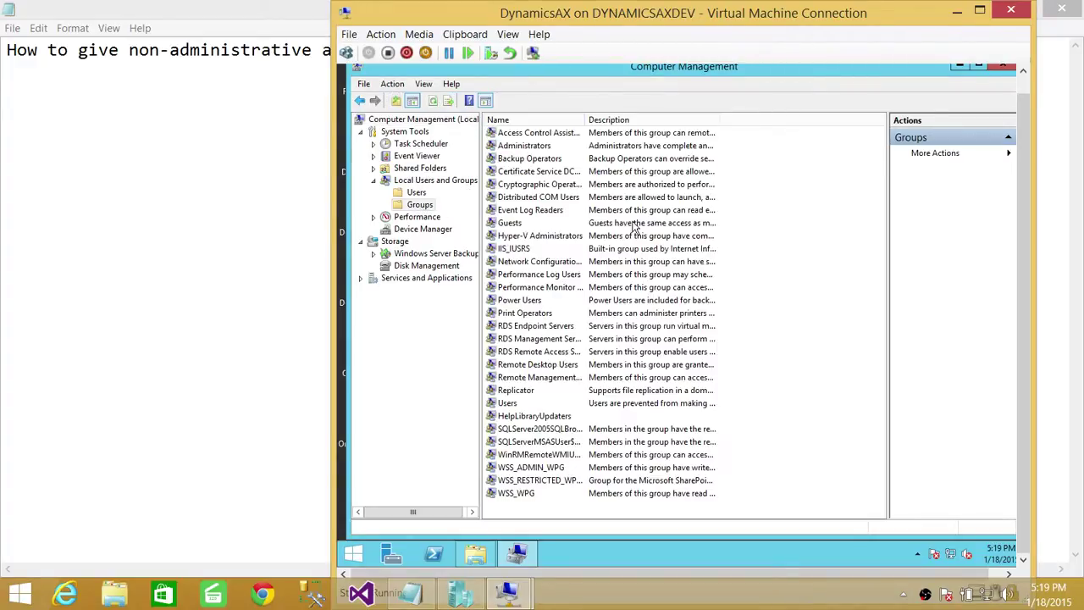
left_click_drag(582, 119, 694, 121)
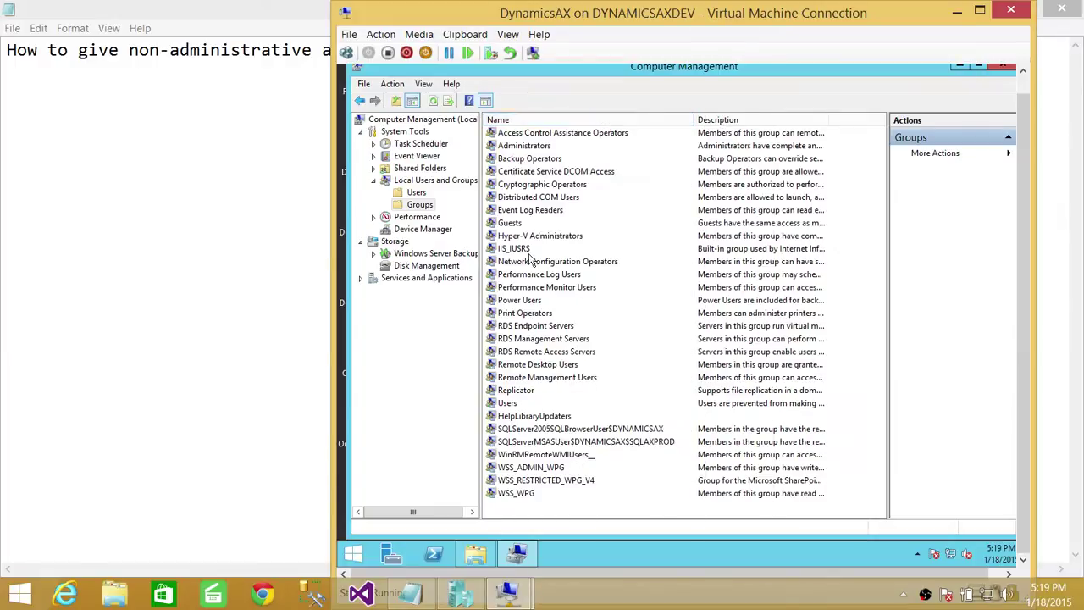
left_click(546, 212)
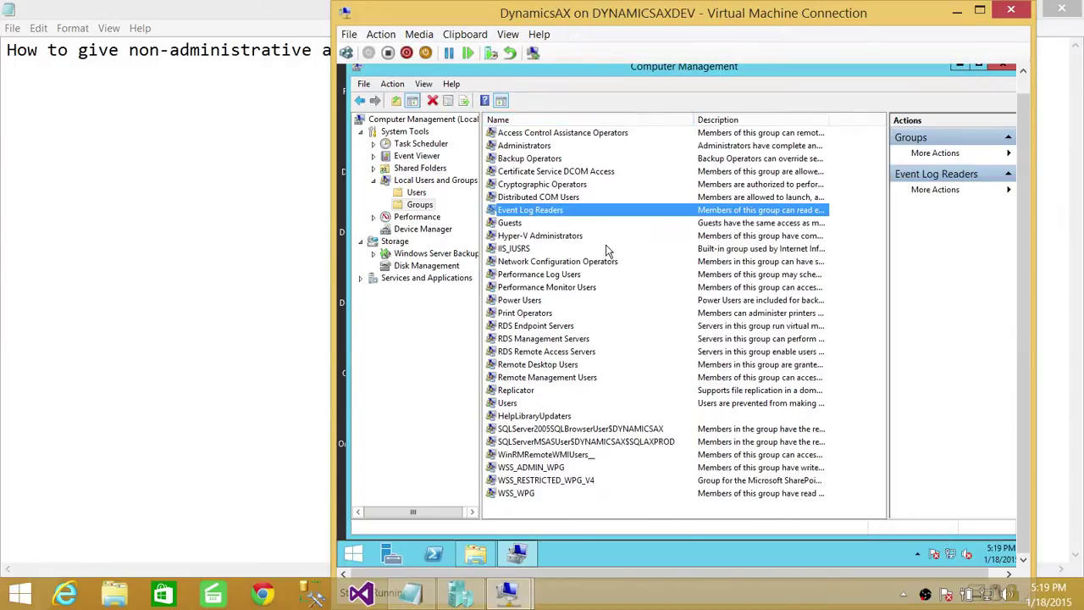
Step: In Event Log Readers Properties, remove the existing event reader member
double_click(566, 217)
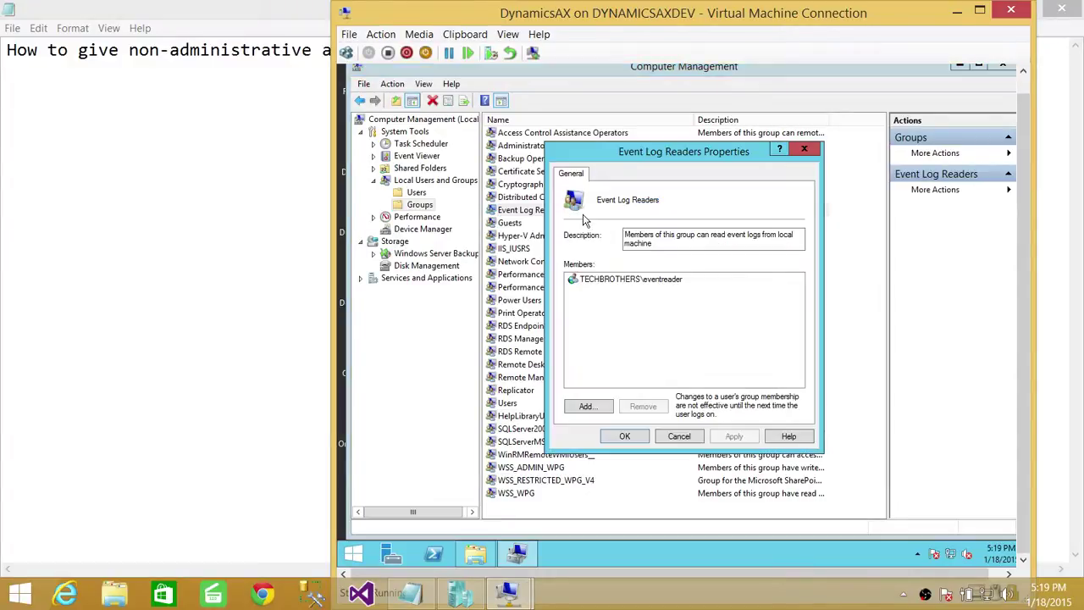
left_click(643, 283)
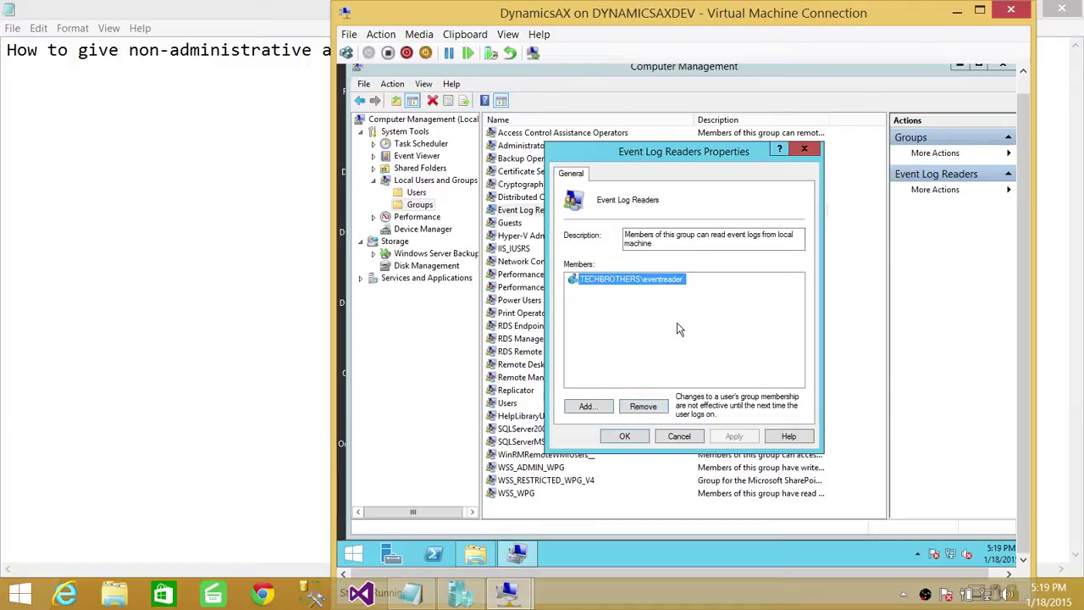
left_click(637, 408)
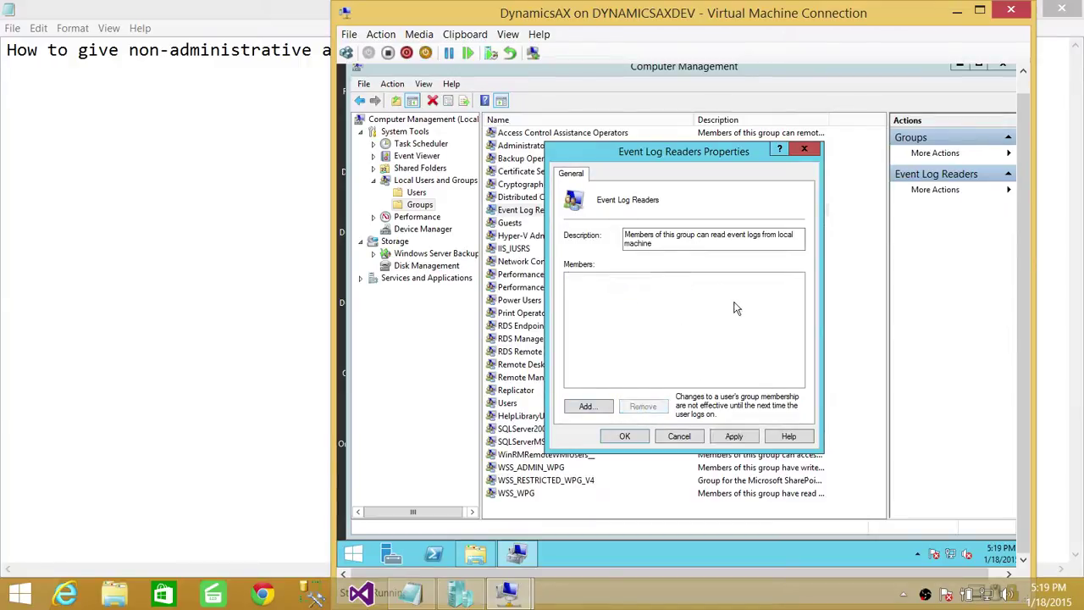
Step: Re-add the event reader account to Event Log Readers, apply, and close the dialog
left_click(590, 408)
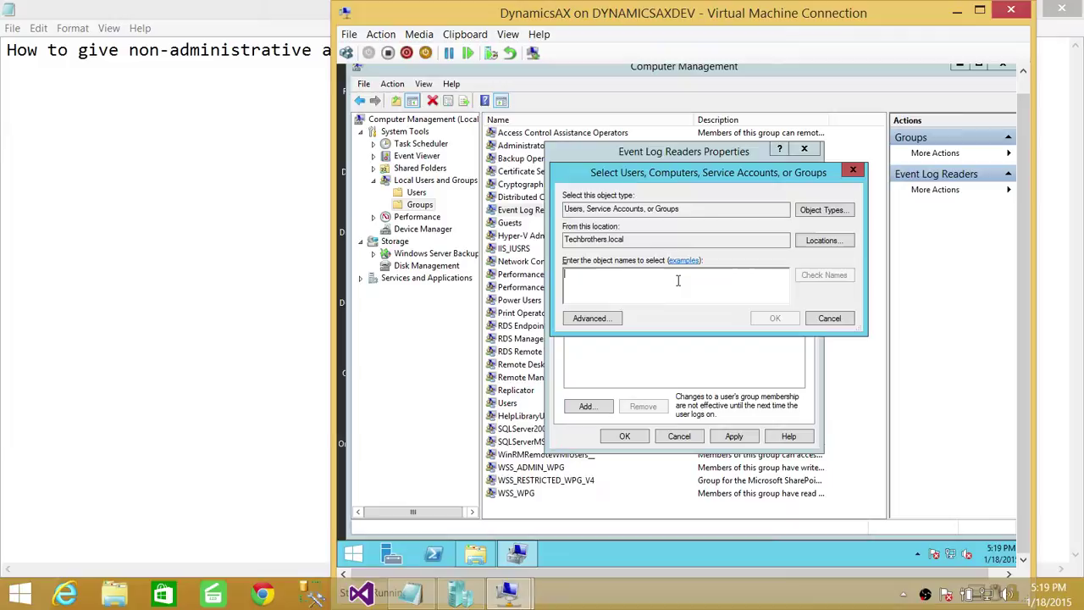
type("eventreader")
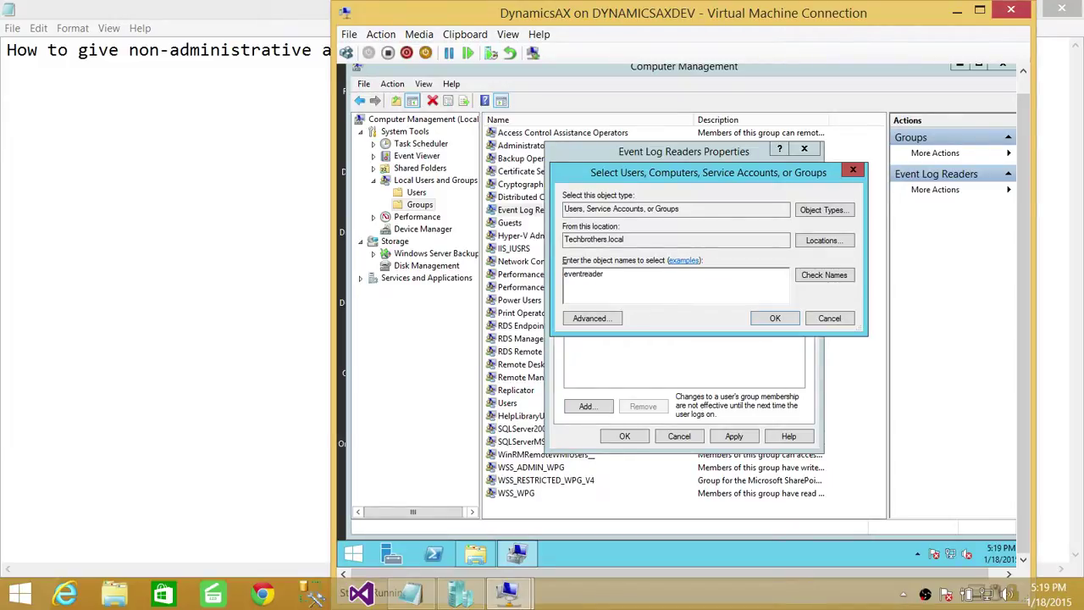
left_click(823, 276)
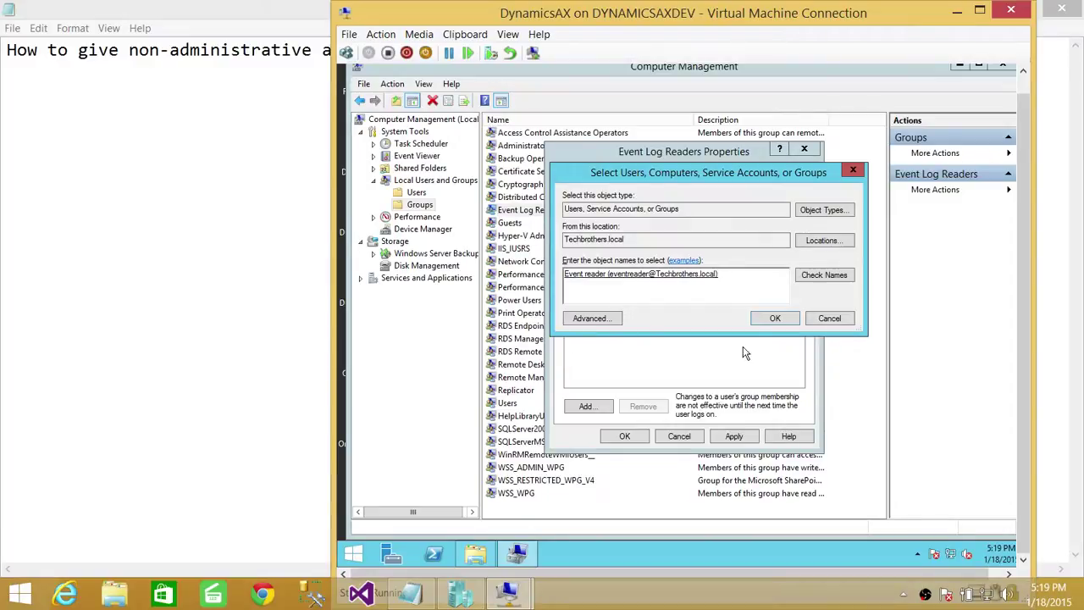
left_click(772, 318)
left_click(616, 281)
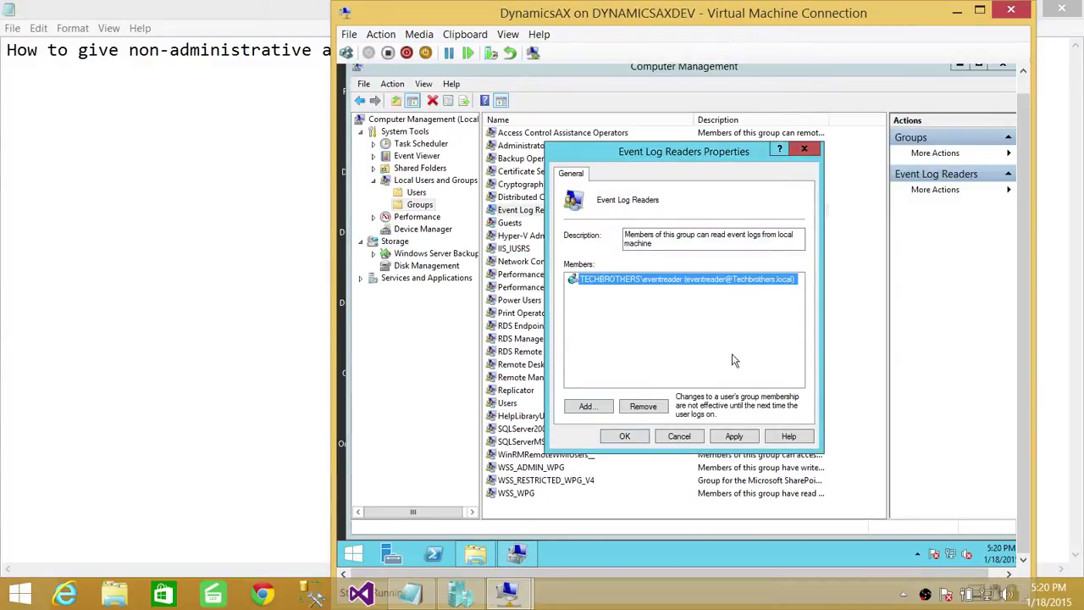
left_click(742, 436)
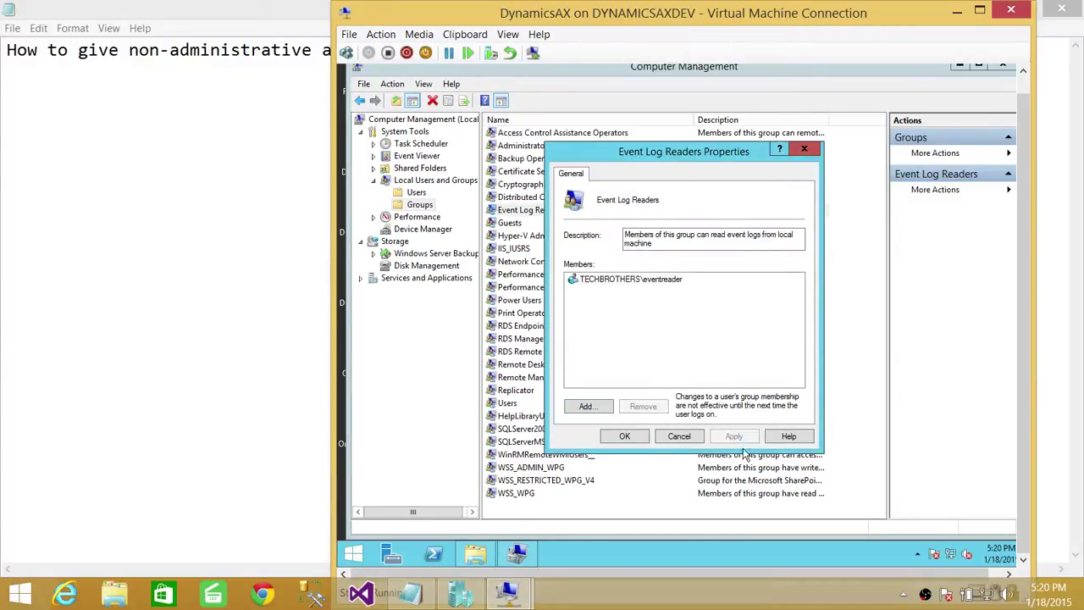
left_click(625, 436)
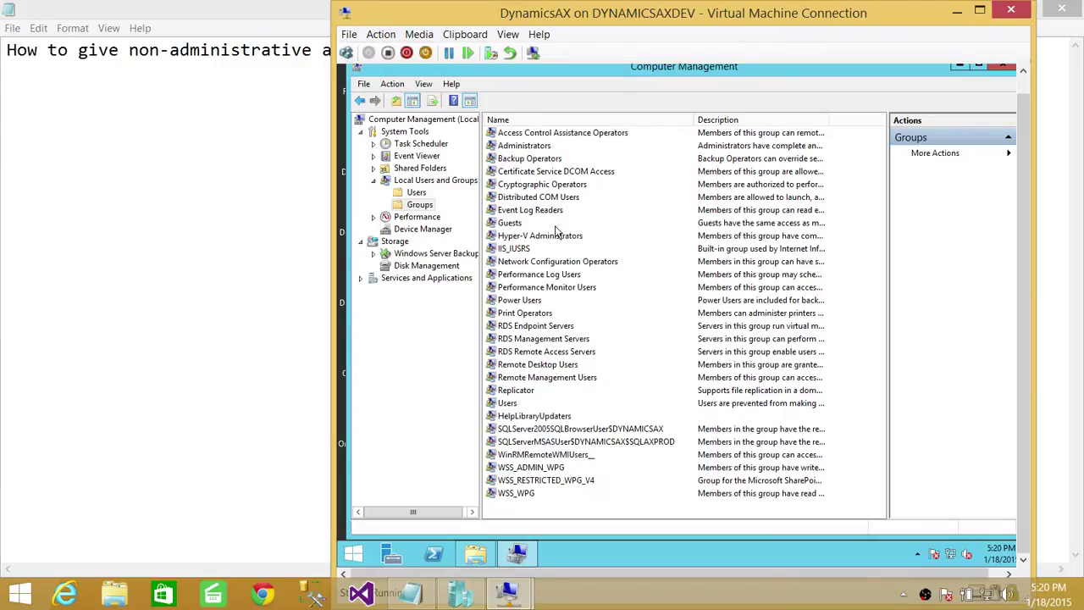
Step: Minimize the Computer Management console to reveal the DynamicsAX desktop
left_click(960, 68)
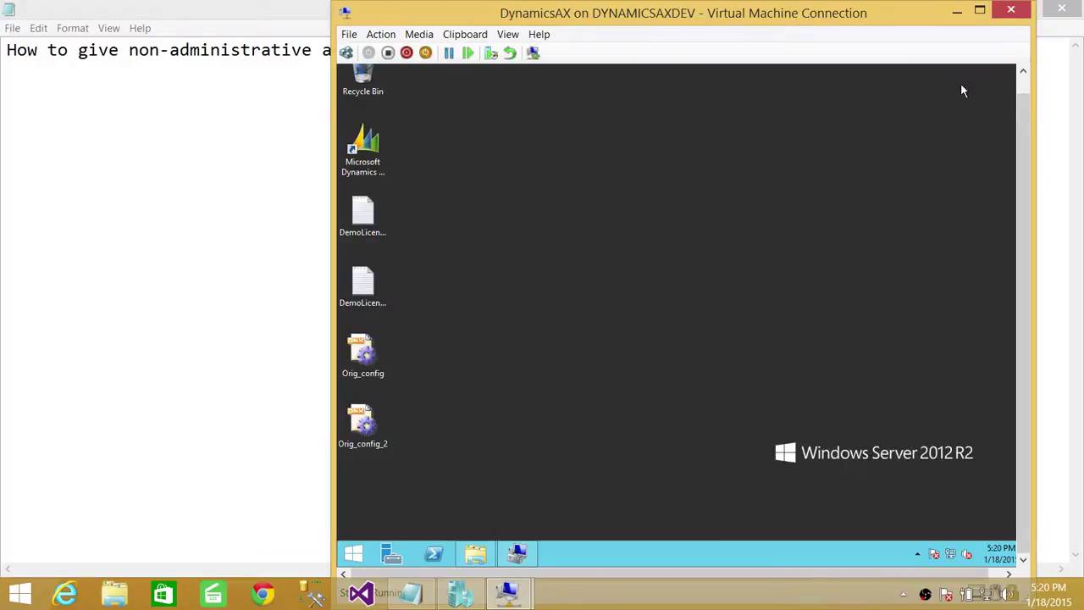
Step: Set the DynamicsAX window aside and launch Event Viewer from Administrative Tools
left_click(958, 12)
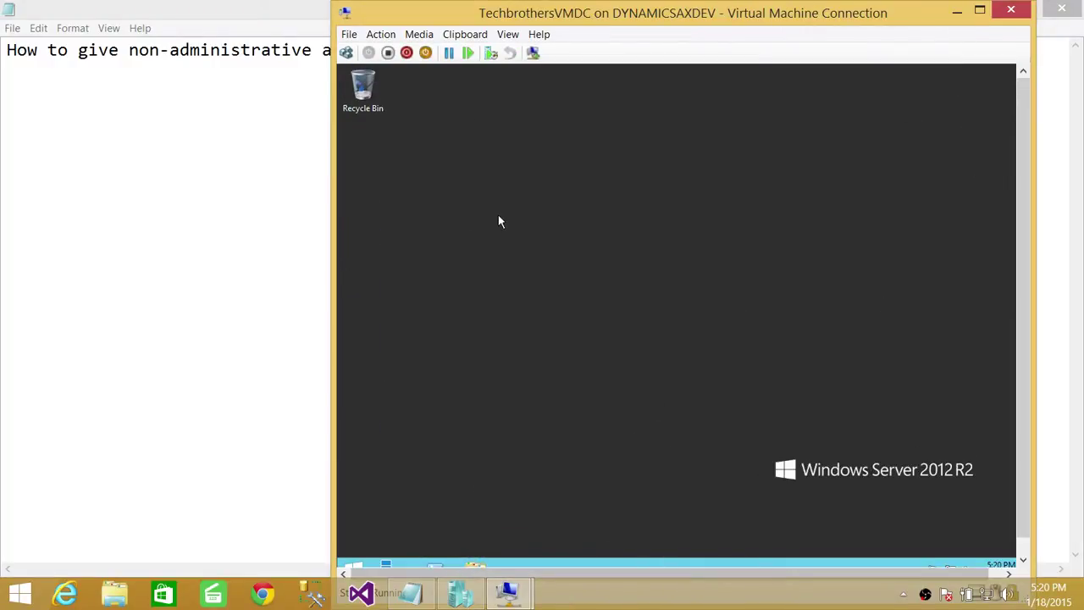
left_click_drag(1024, 113, 1036, 80)
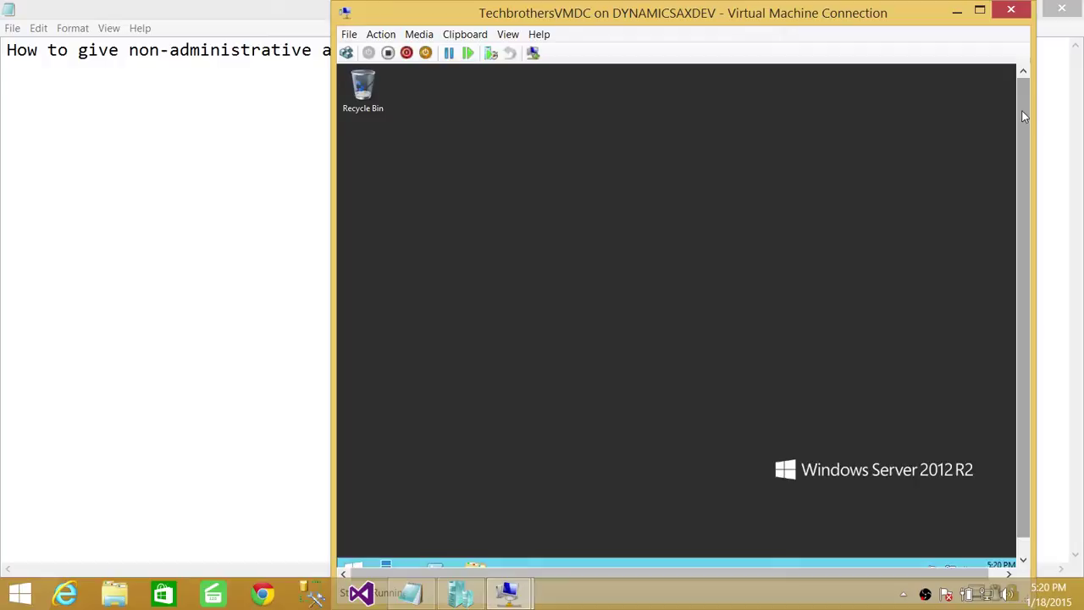
left_click_drag(1025, 110, 1024, 185)
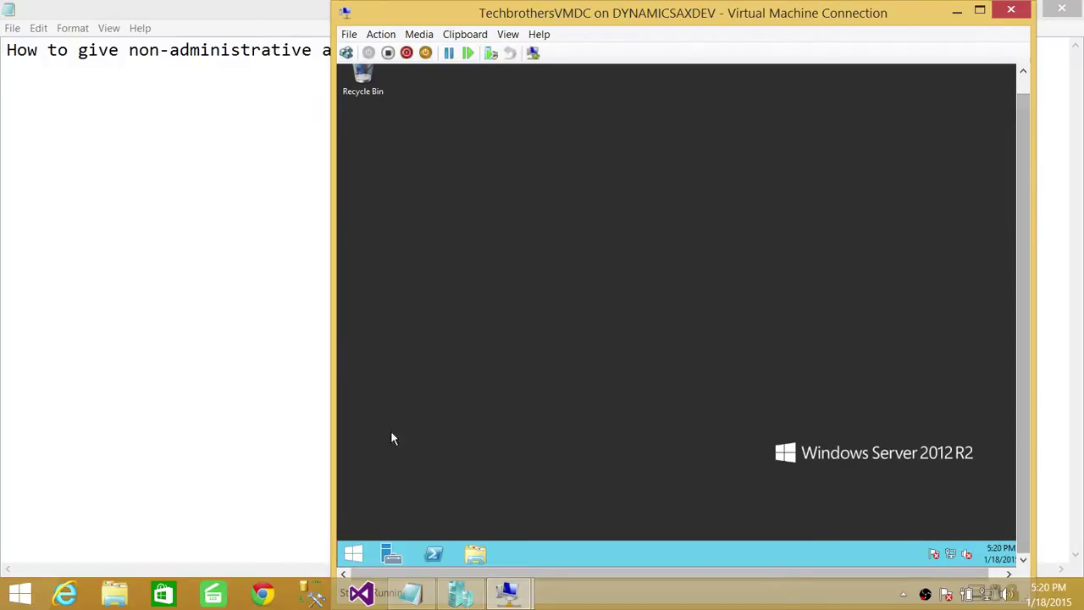
left_click(356, 556)
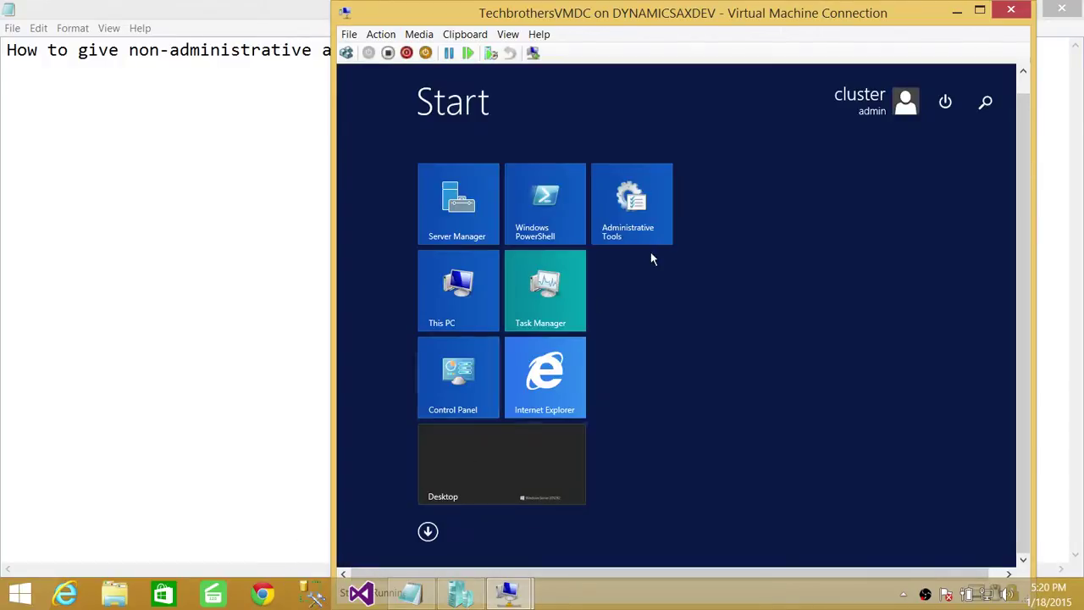
left_click(635, 216)
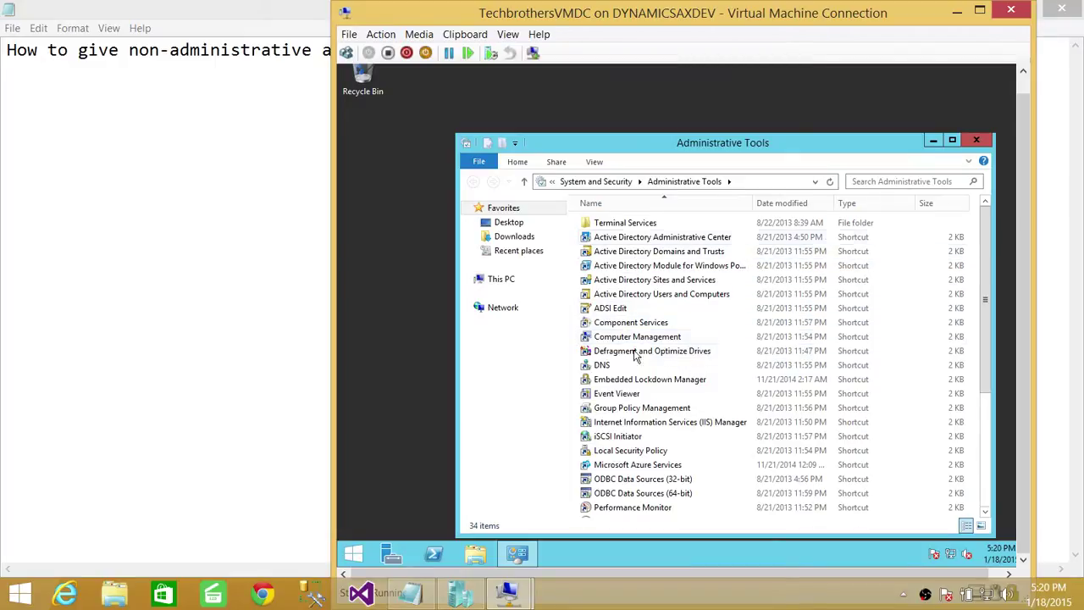
double_click(624, 394)
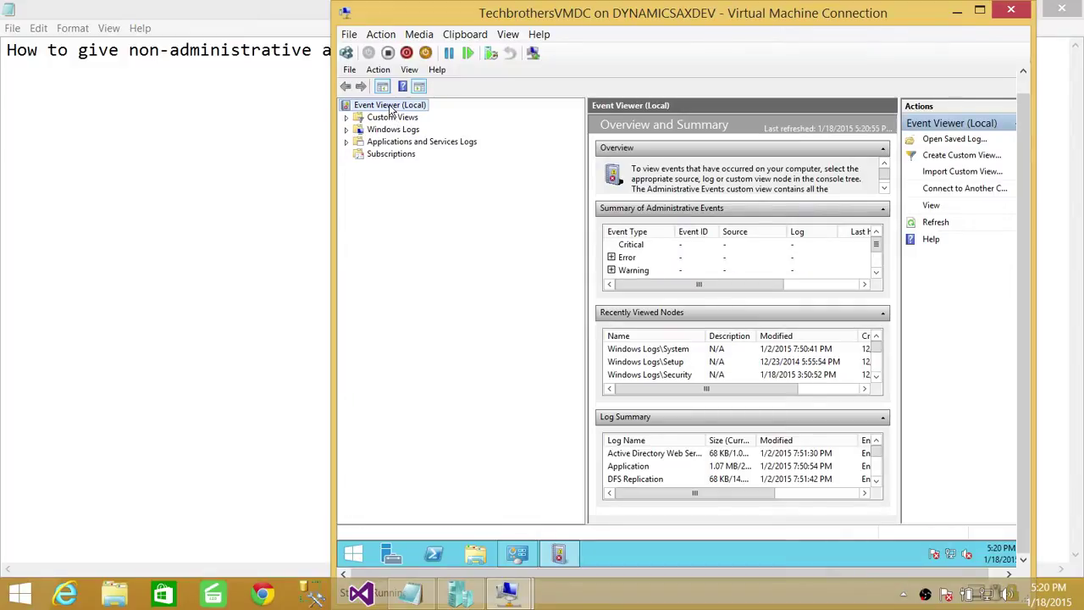
Step: Begin connecting Event Viewer to the remote computer DYNAMICSAX as another user
right_click(390, 108)
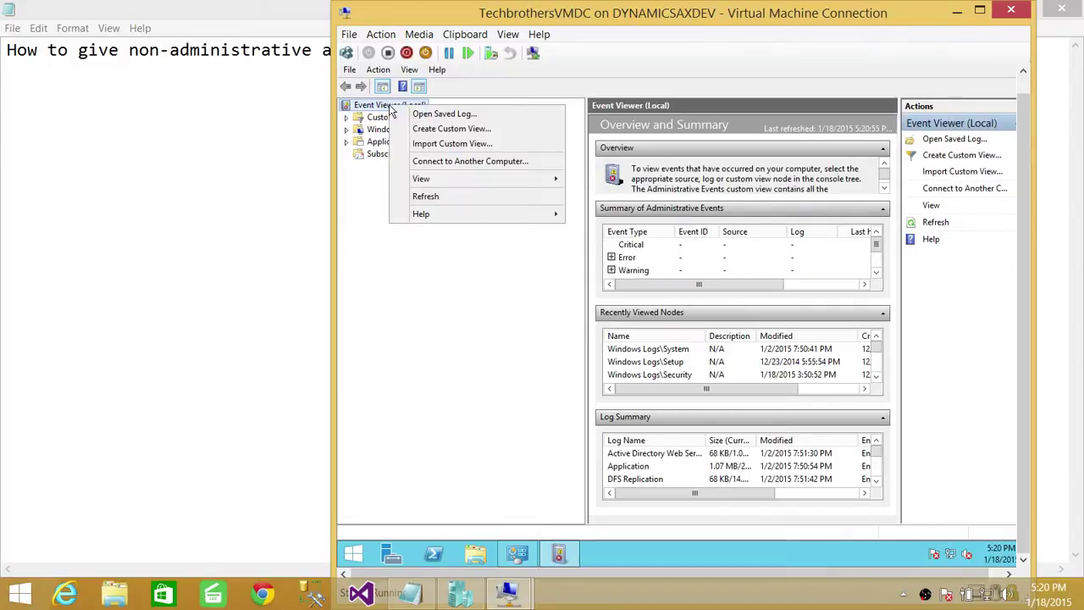
left_click(454, 165)
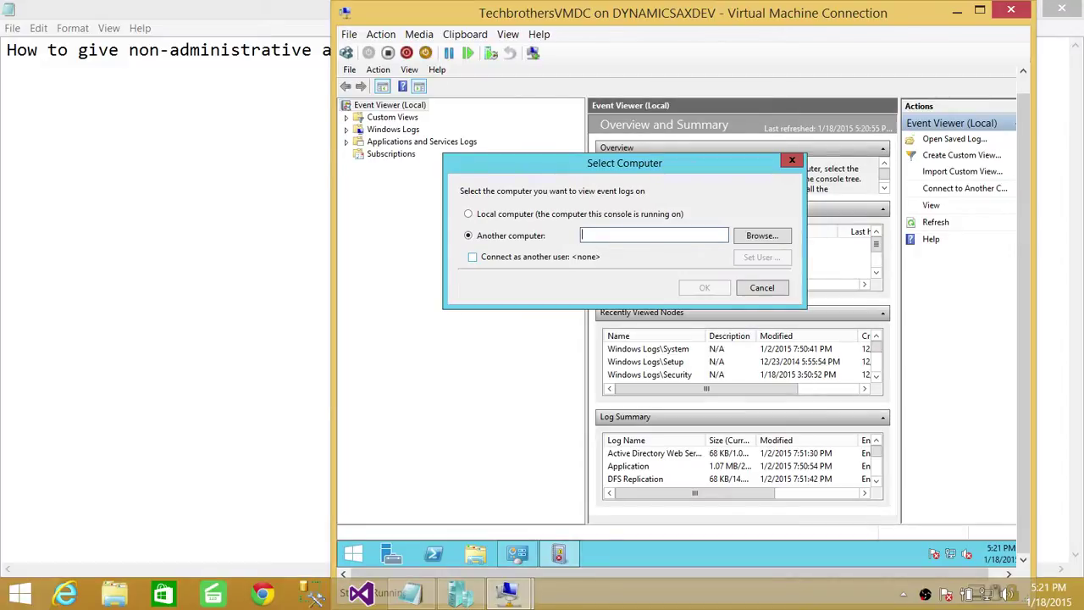
type("DYNAMICSAX")
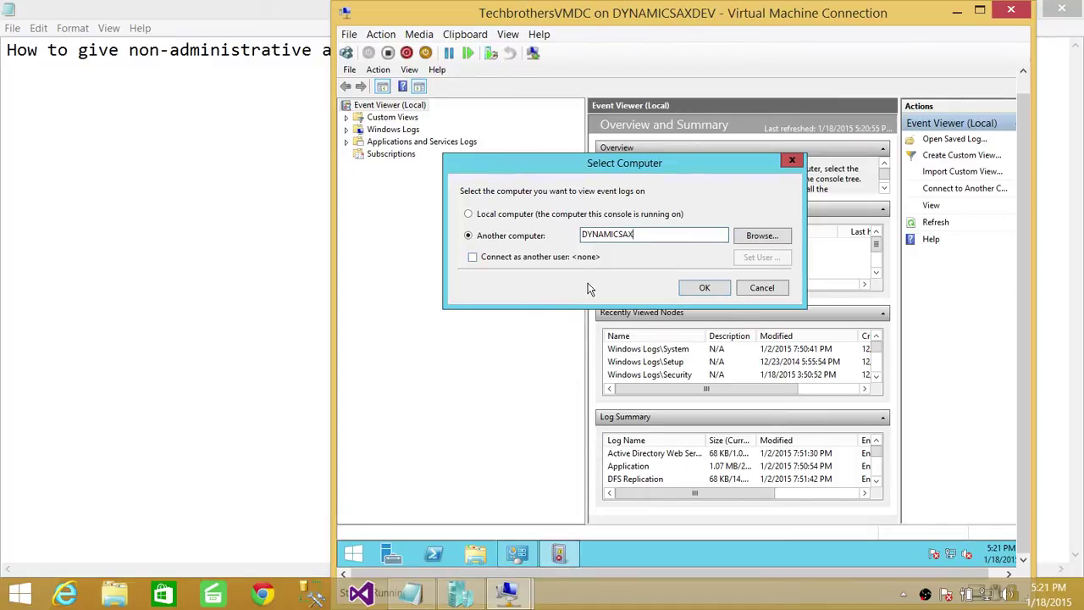
left_click(473, 256)
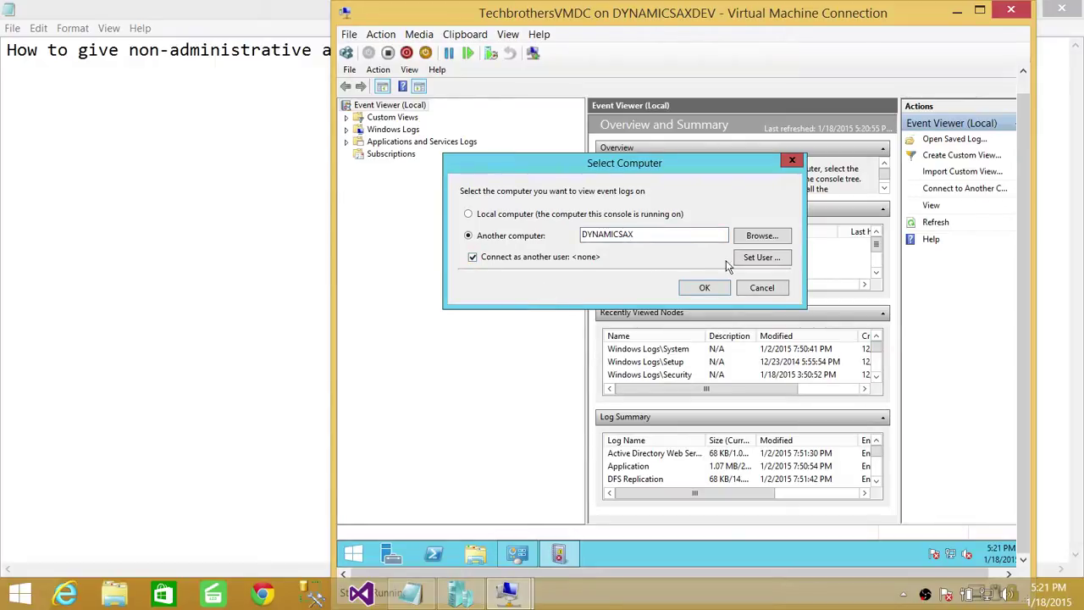
Step: Supply the event reader account and its password, then connect to DYNAMICSAX
left_click(761, 257)
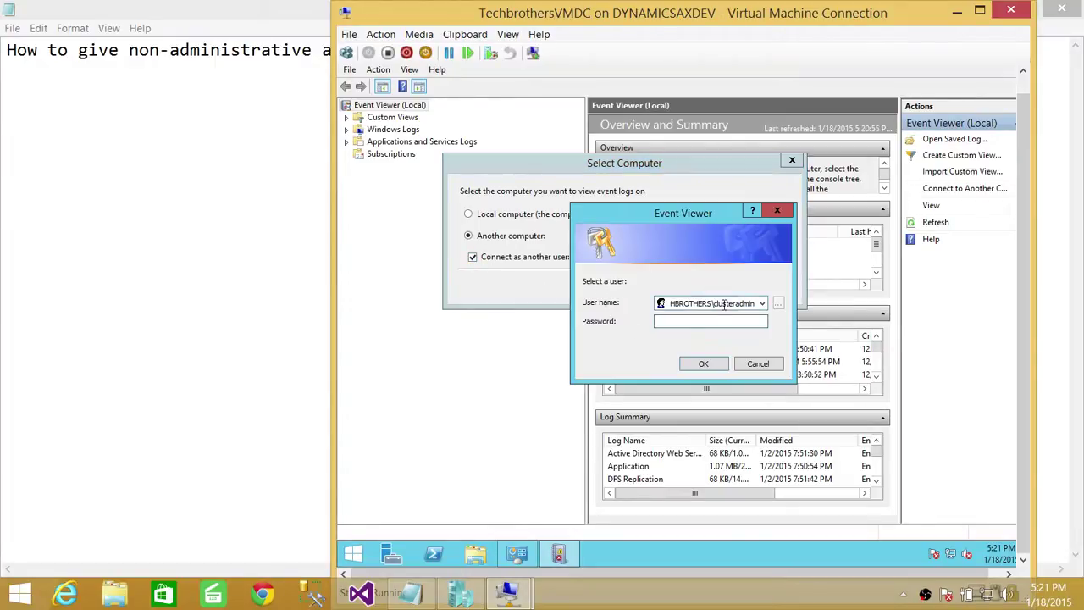
left_click(762, 304)
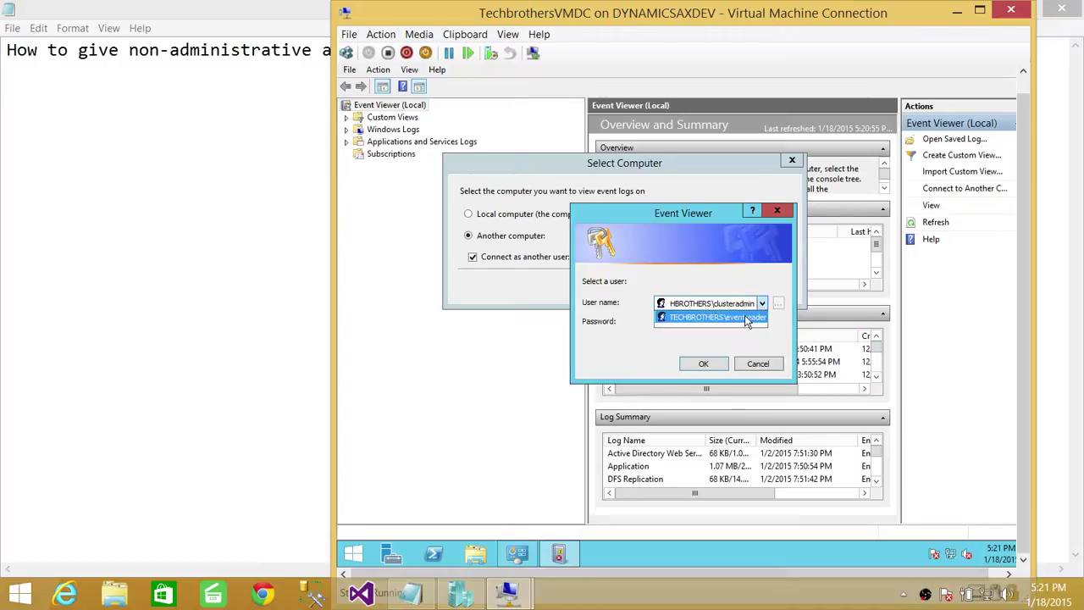
left_click(742, 316)
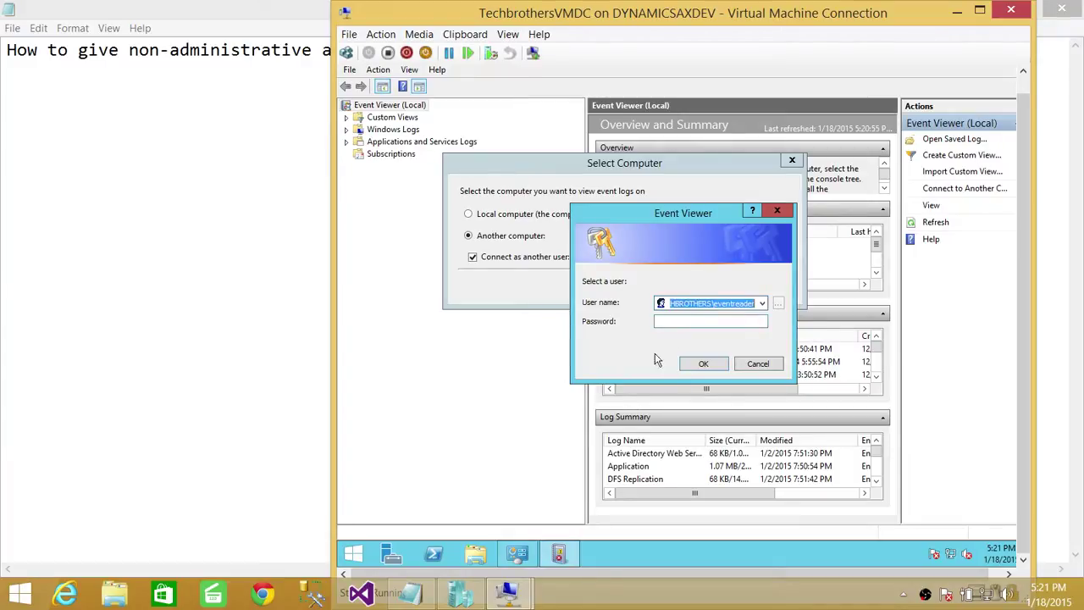
left_click(689, 320)
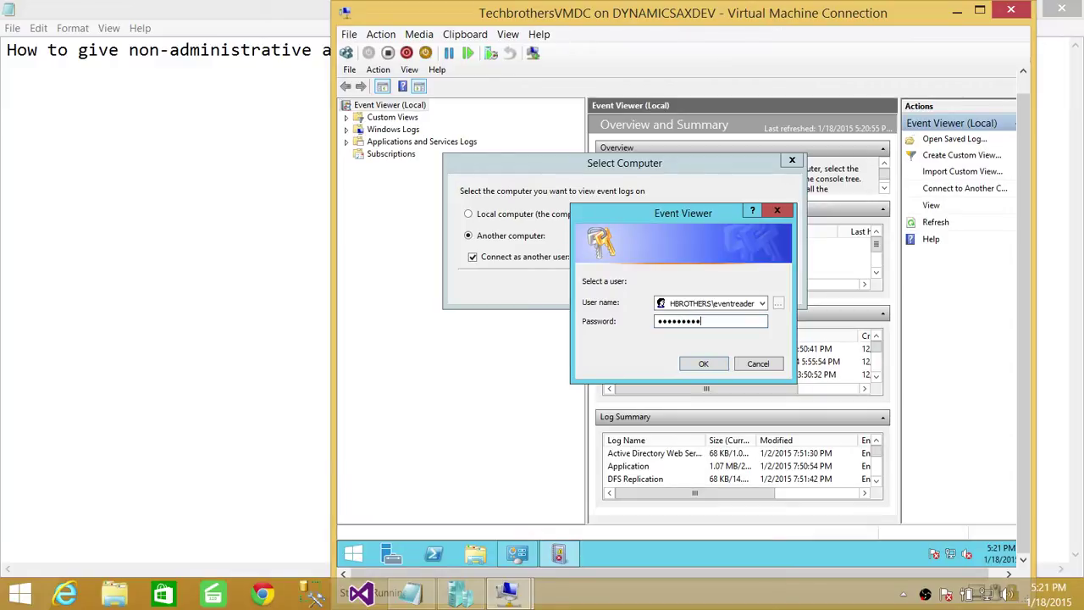
left_click(705, 363)
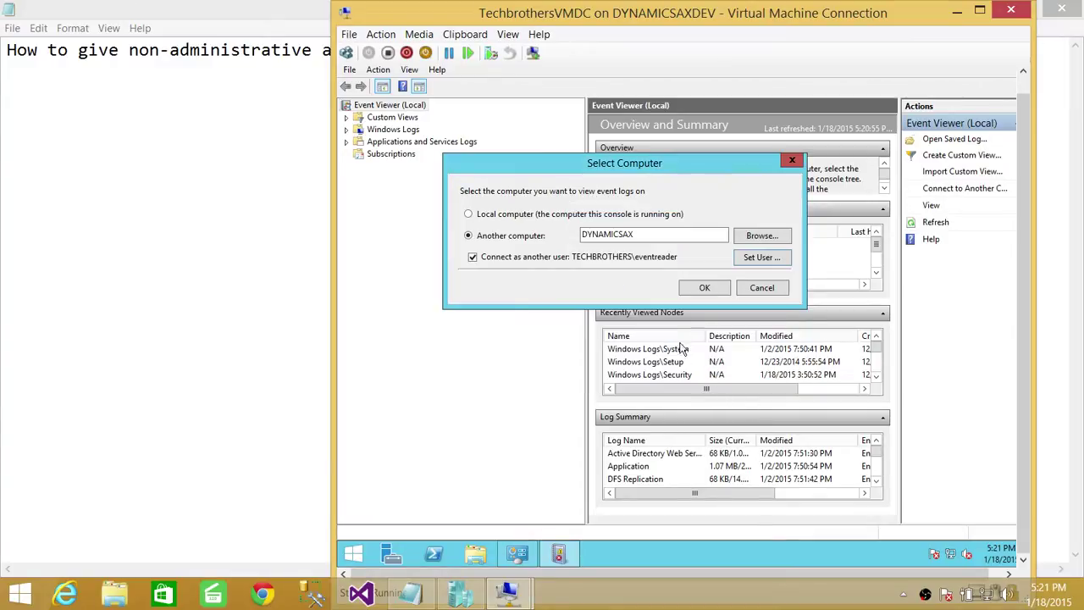
left_click(703, 289)
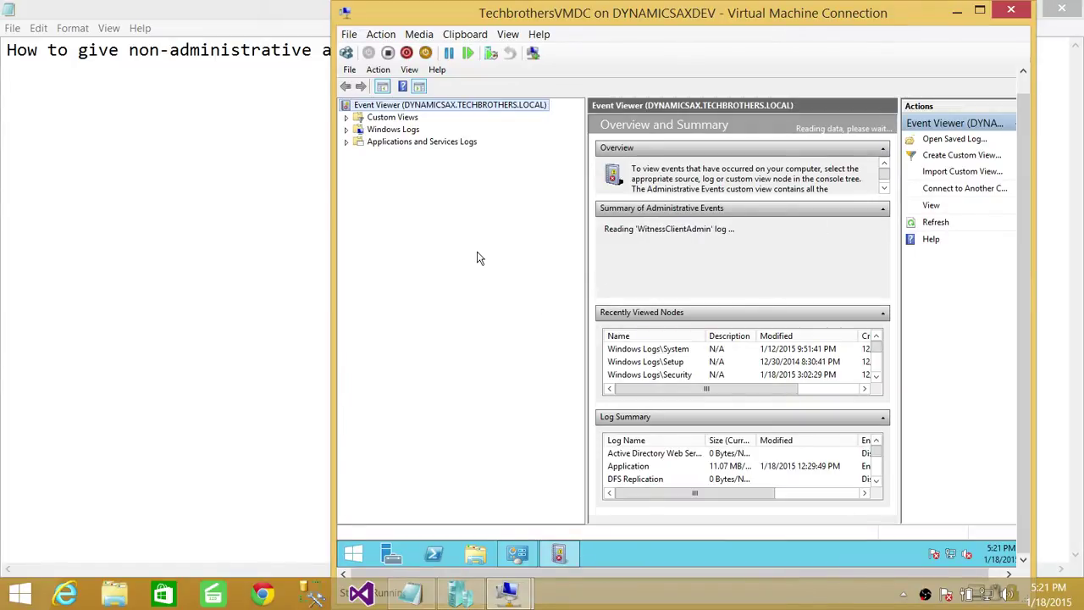
Step: Expand Custom Views and Windows Logs, then open the remote Application log's 22,174 events
left_click(346, 118)
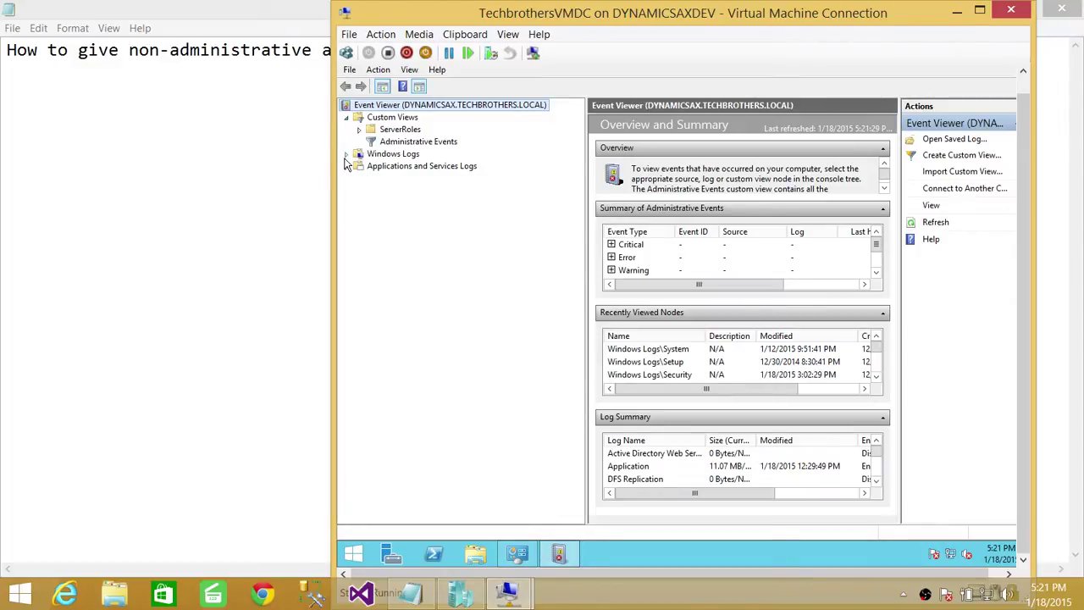
left_click(346, 155)
left_click(400, 166)
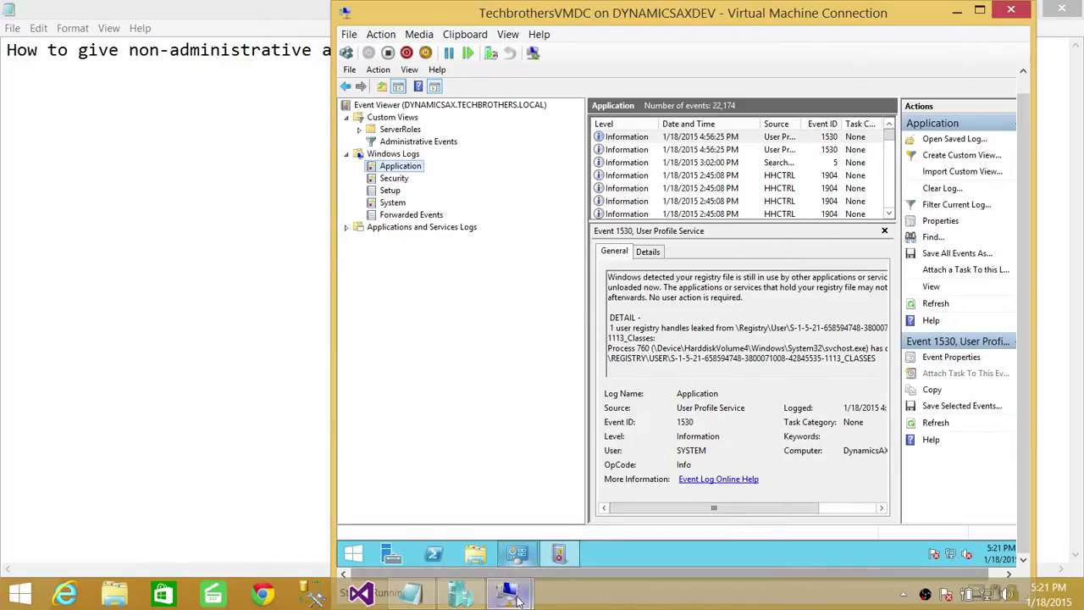
mouse_move(506, 593)
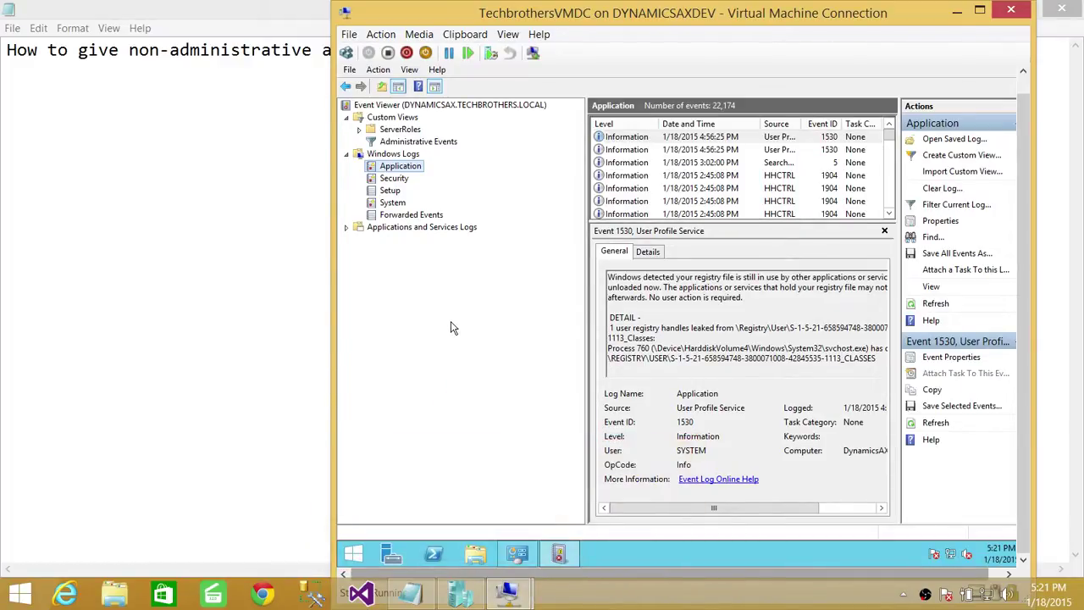